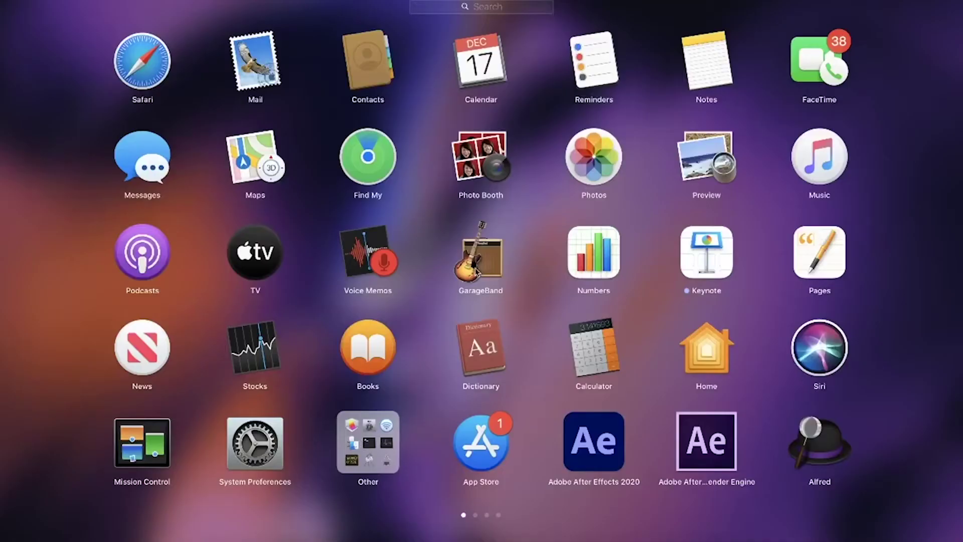
- Launch GarageBand and create an Empty Project with an Audio track on Input 1 + 2
click(481, 268)
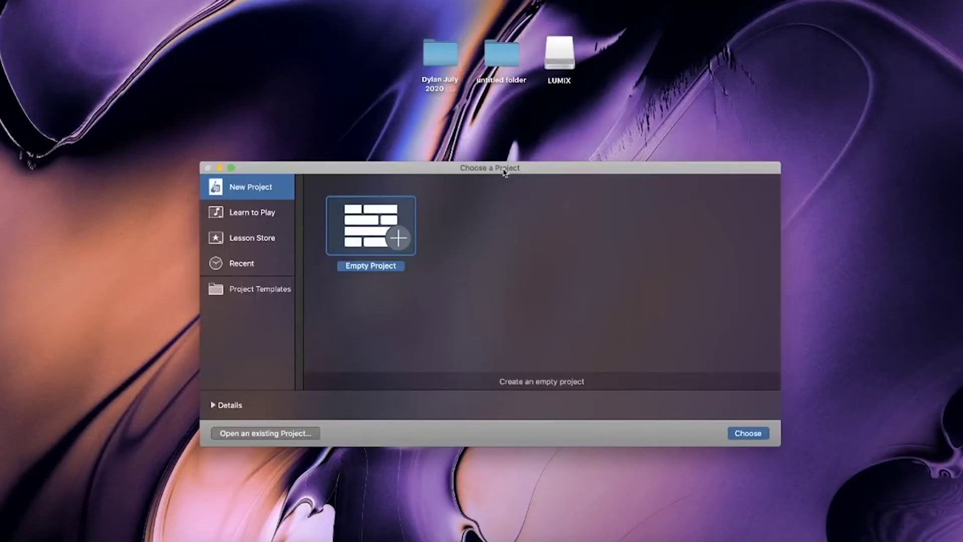
click(745, 434)
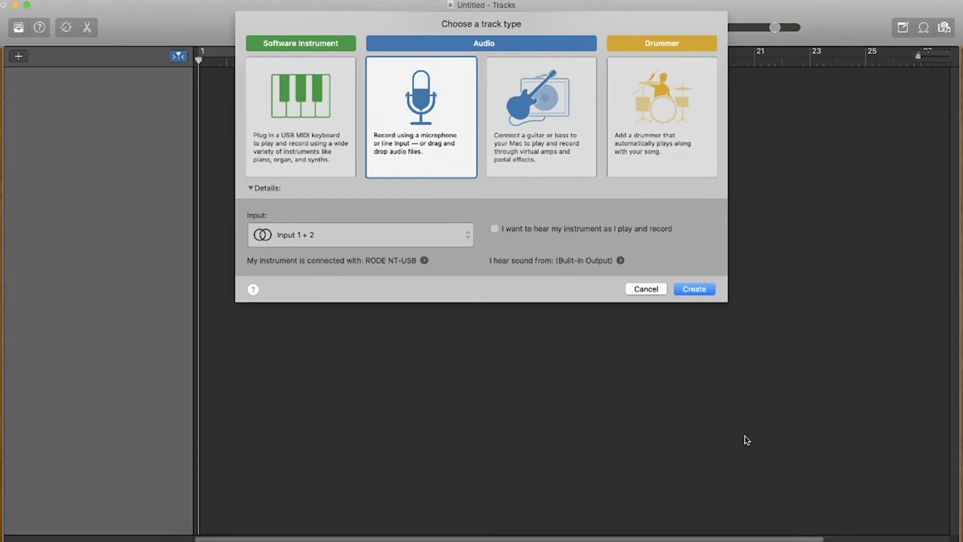
- Launch Audio MIDI Setup through a Spotlight search for 'midi'
key(super+space)
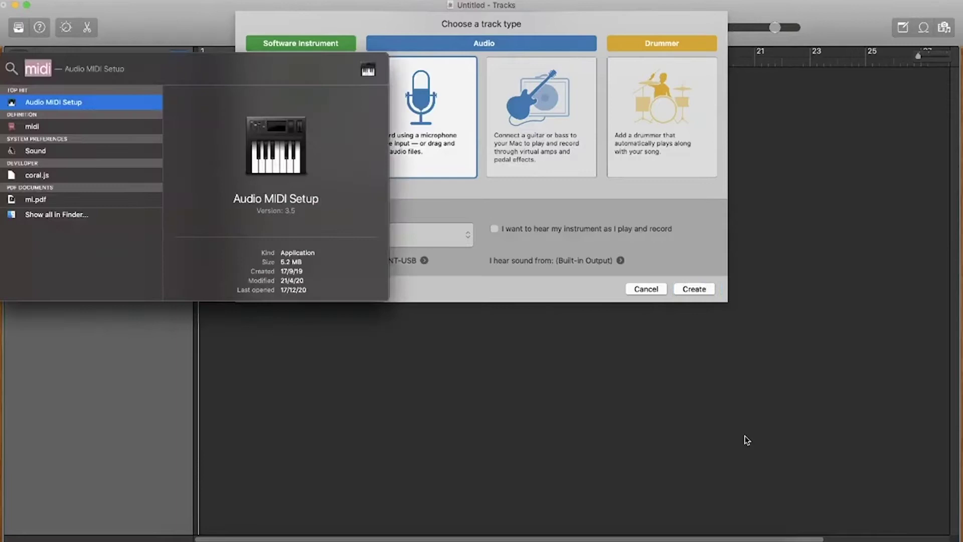
text(midi)
key(Return)
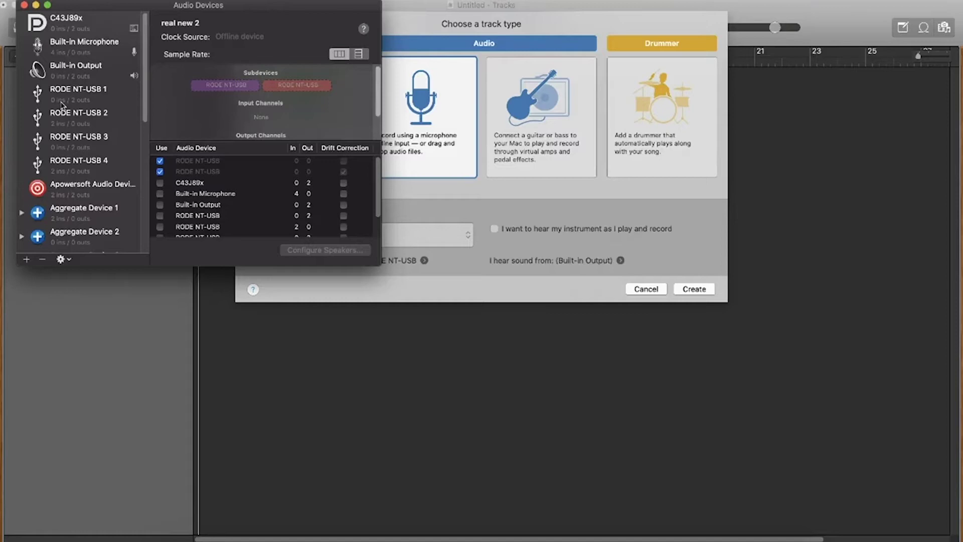
- Create a new aggregate device and rename it 'youtube 2 mics'
scroll(61, 104, down, 10)
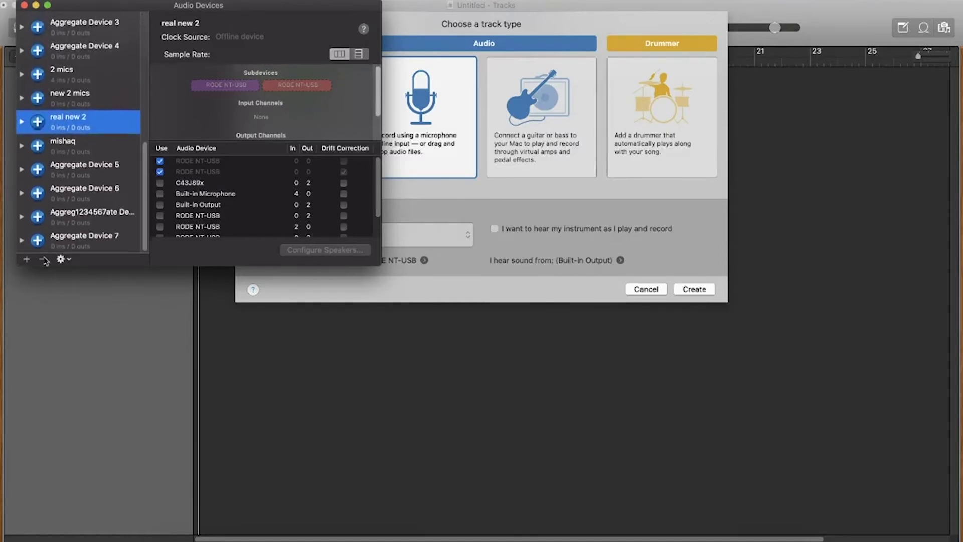
click(26, 259)
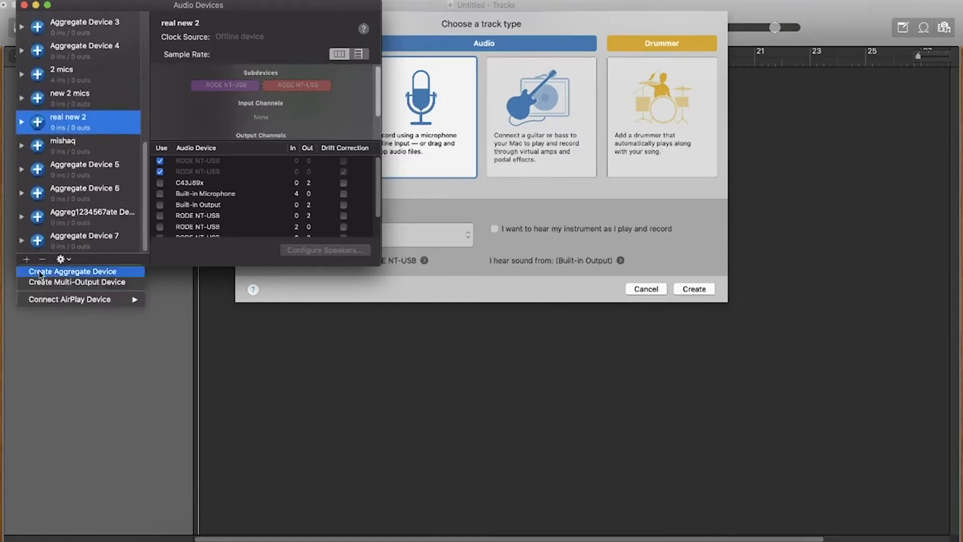
click(40, 271)
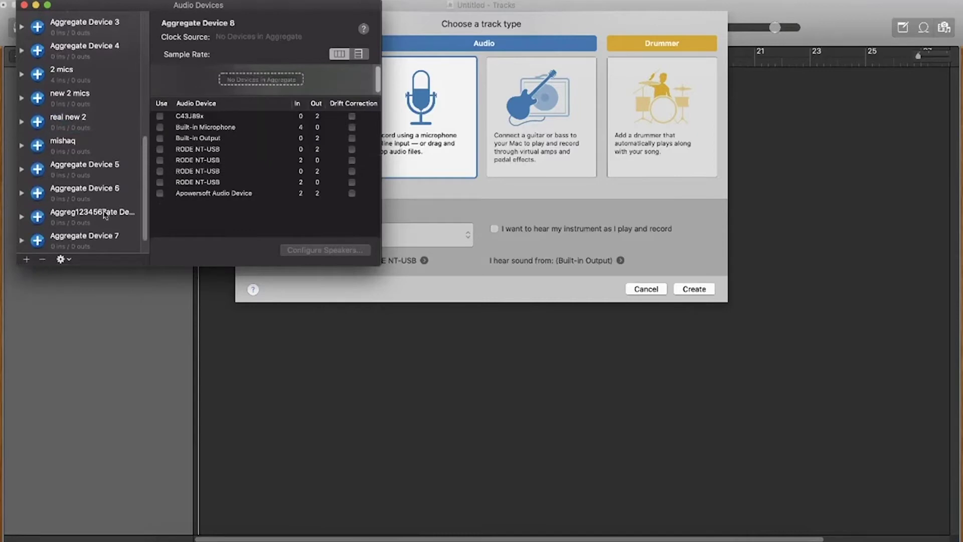
scroll(81, 231, down, 2)
double_click(87, 238)
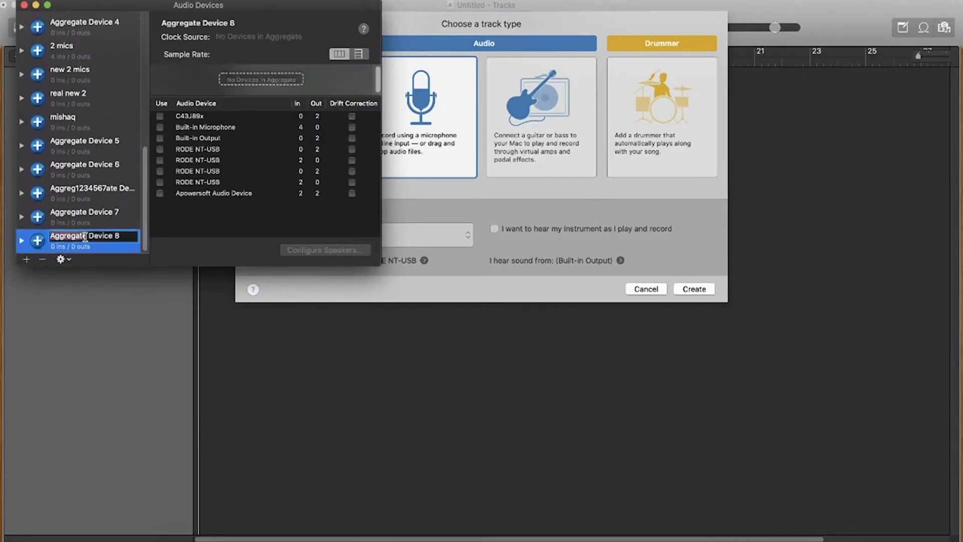
text(you)
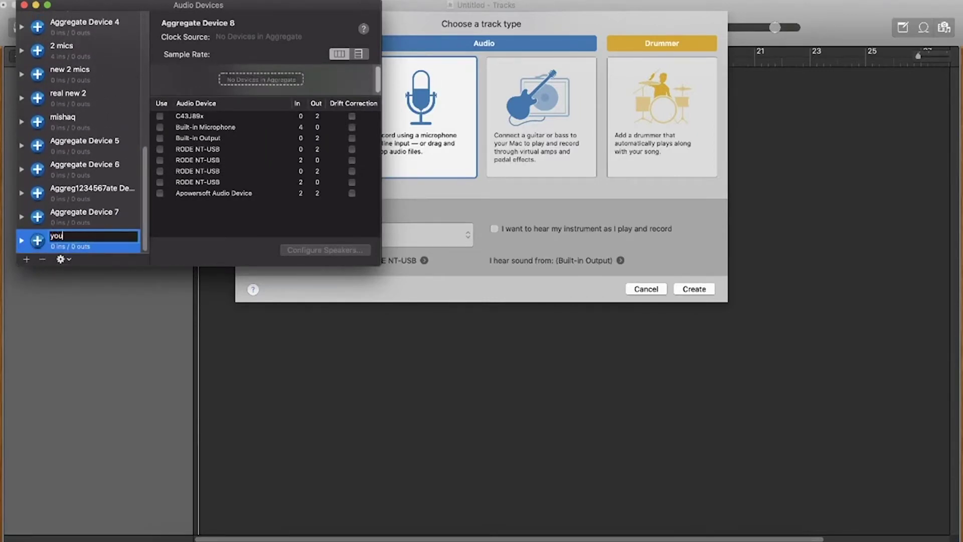
text(tube 2 mics)
key(Return)
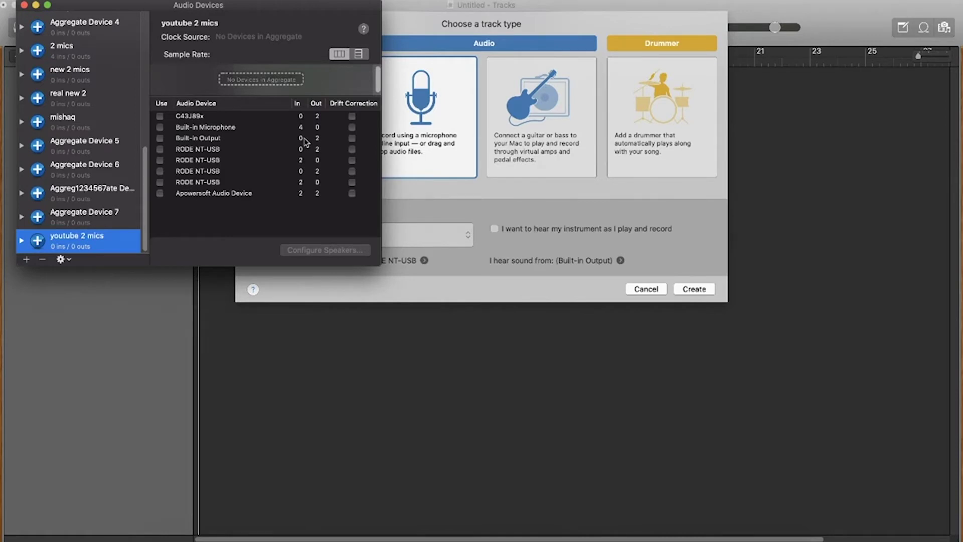
- Tick Use for both RODE NT-USB mics, giving youtube 2 mics 4 inputs, then minimize the window
click(160, 160)
scroll(216, 210, down, 2)
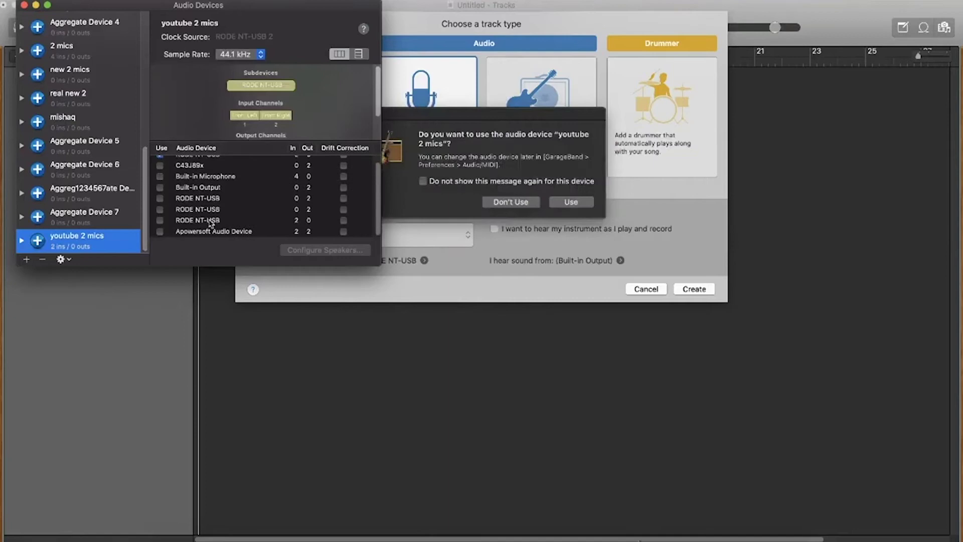
click(160, 220)
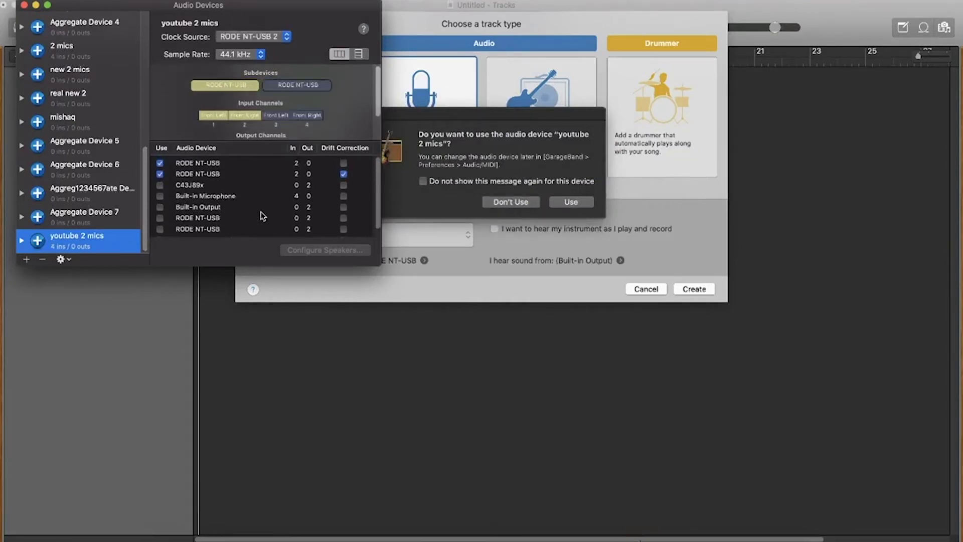
scroll(261, 216, down, 1)
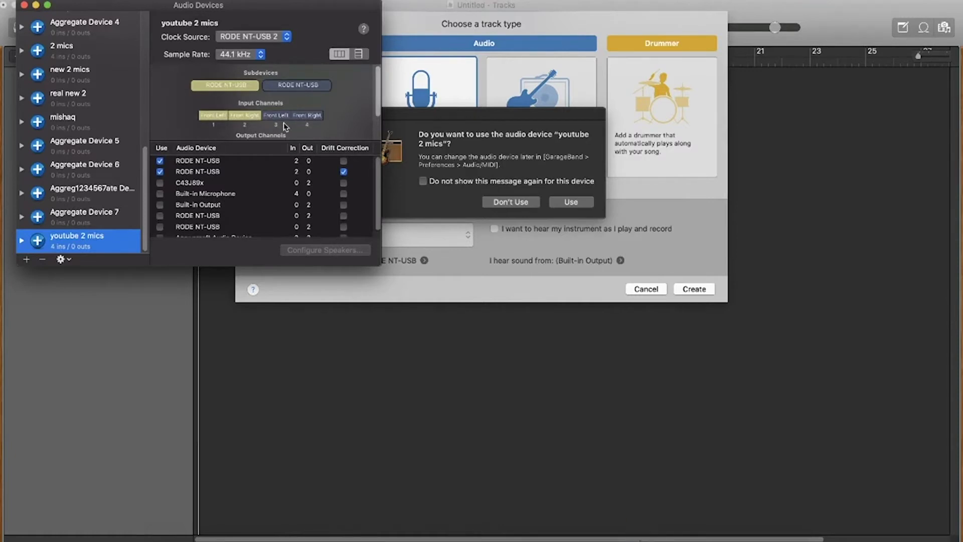
click(36, 5)
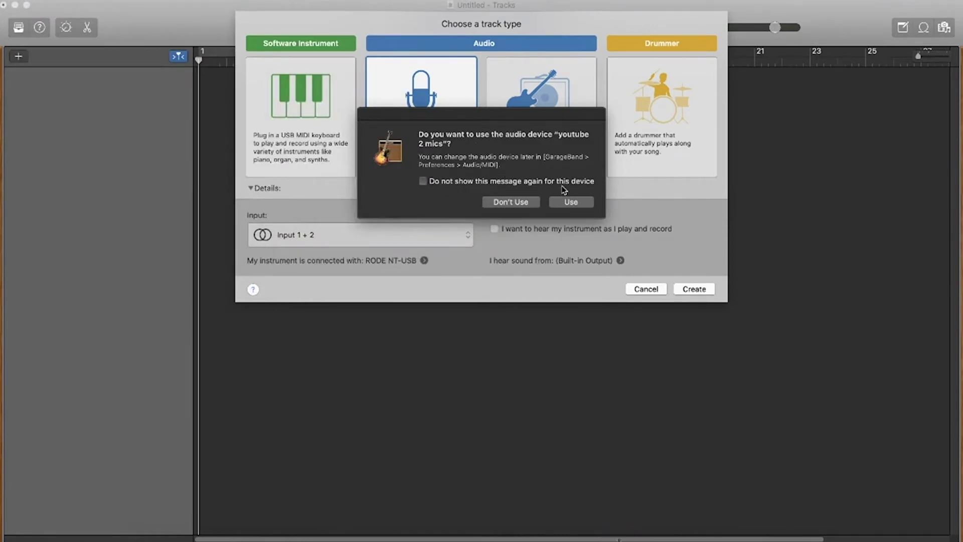
- Make youtube 2 mics GarageBand's input device and keep the track input at Input 1 + 2
click(565, 201)
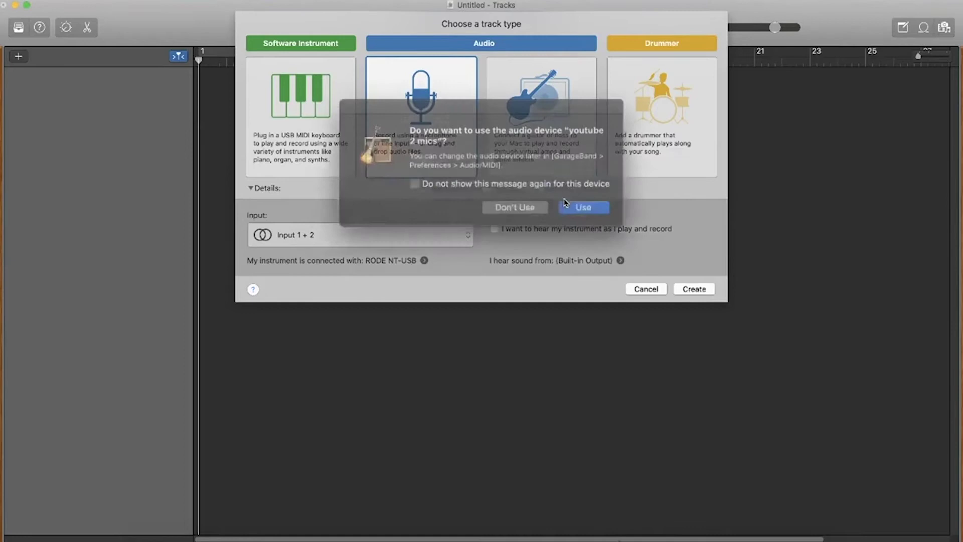
click(565, 202)
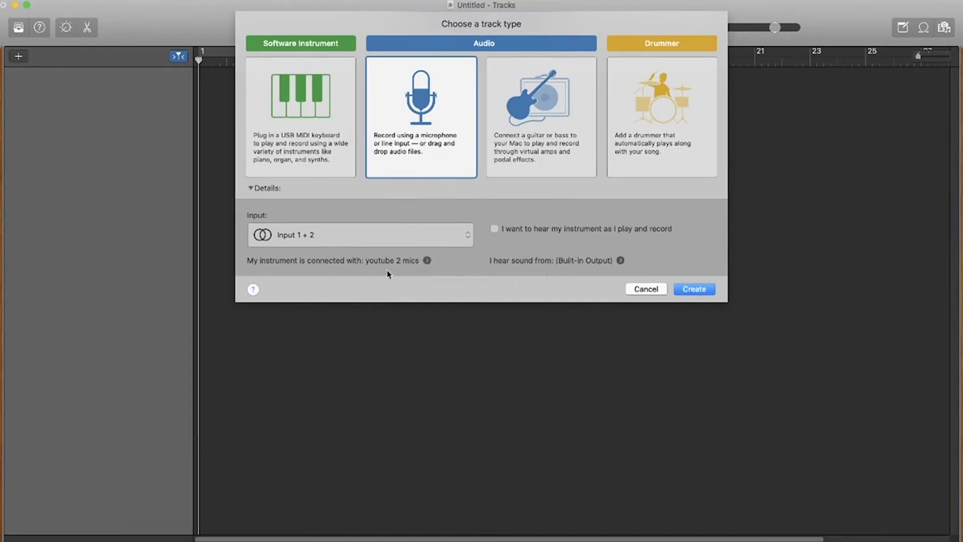
click(428, 261)
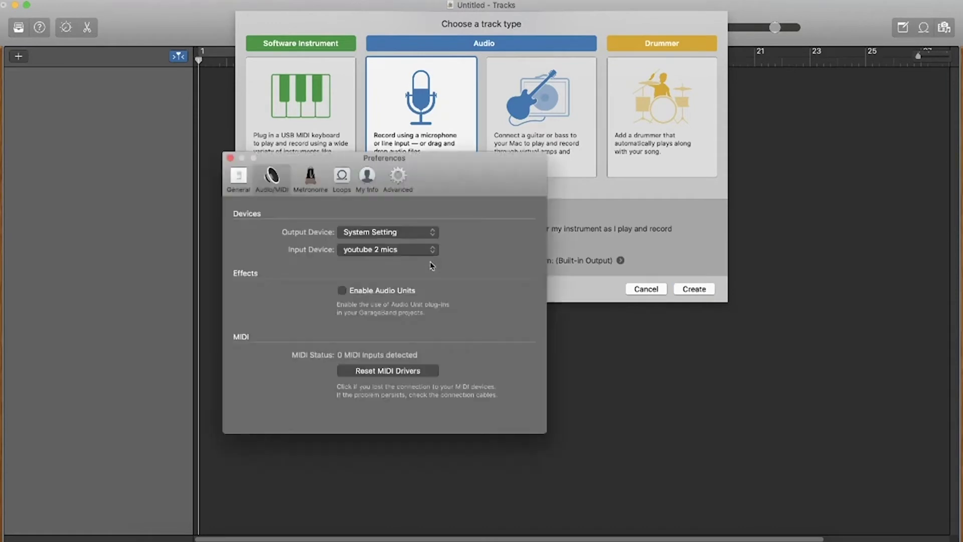
click(429, 249)
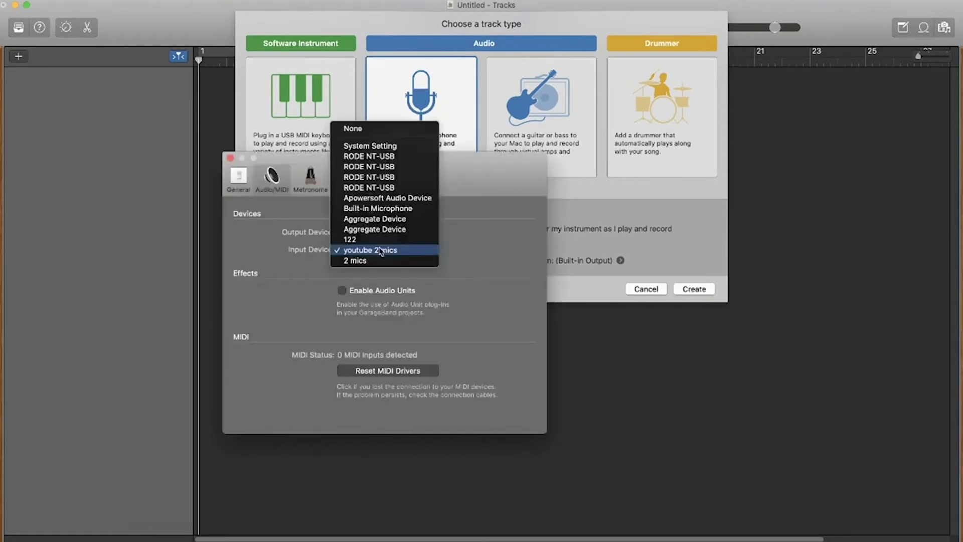
click(476, 244)
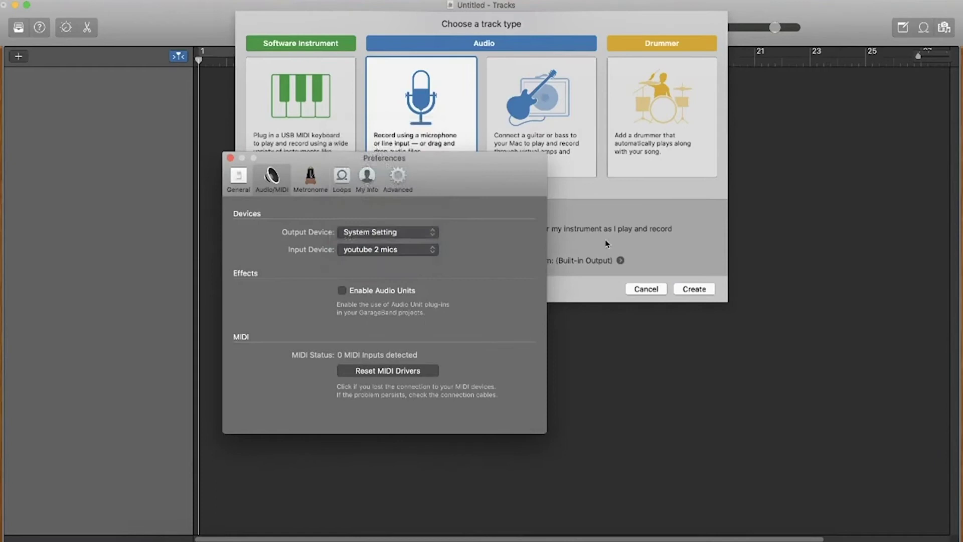
click(230, 158)
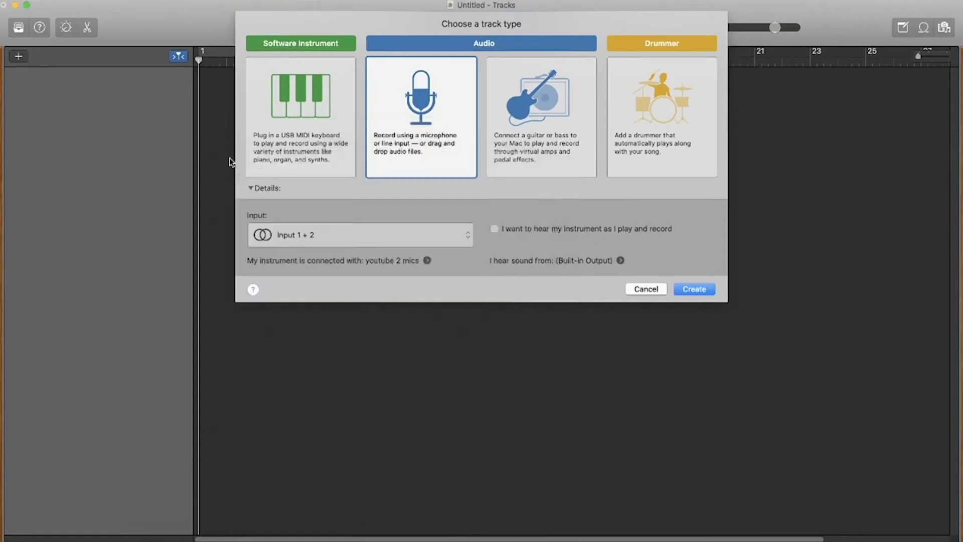
click(361, 238)
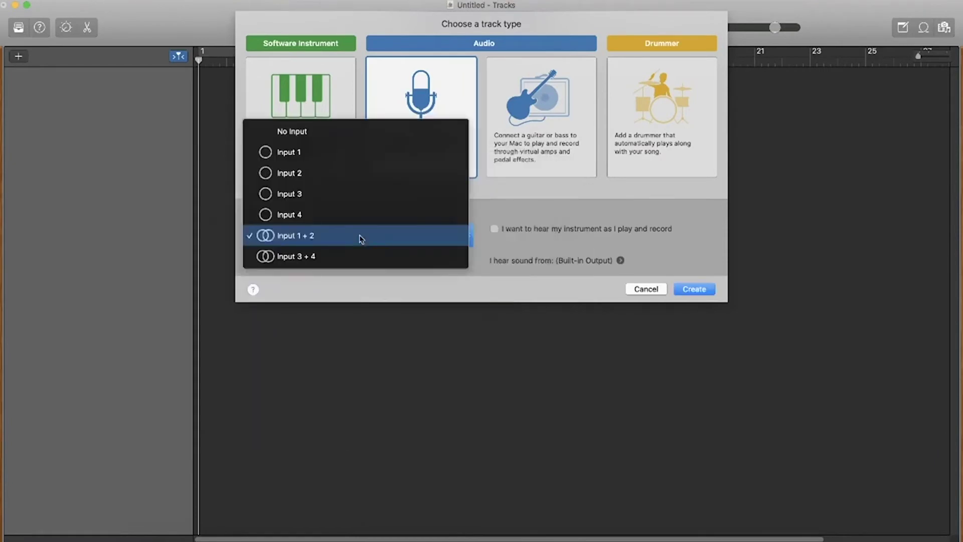
click(529, 245)
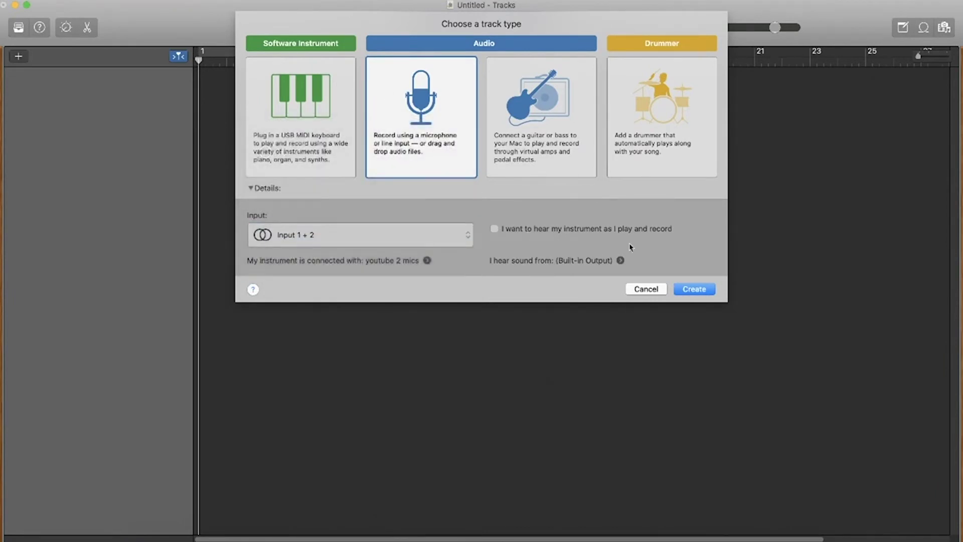
- Create the Audio 1 track, then add a second audio track, Audio 2
click(705, 290)
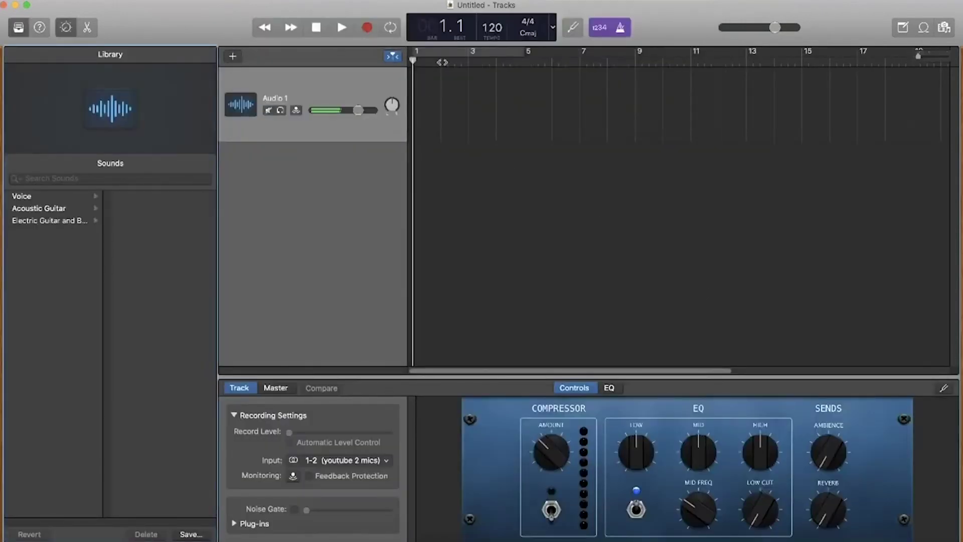
click(233, 57)
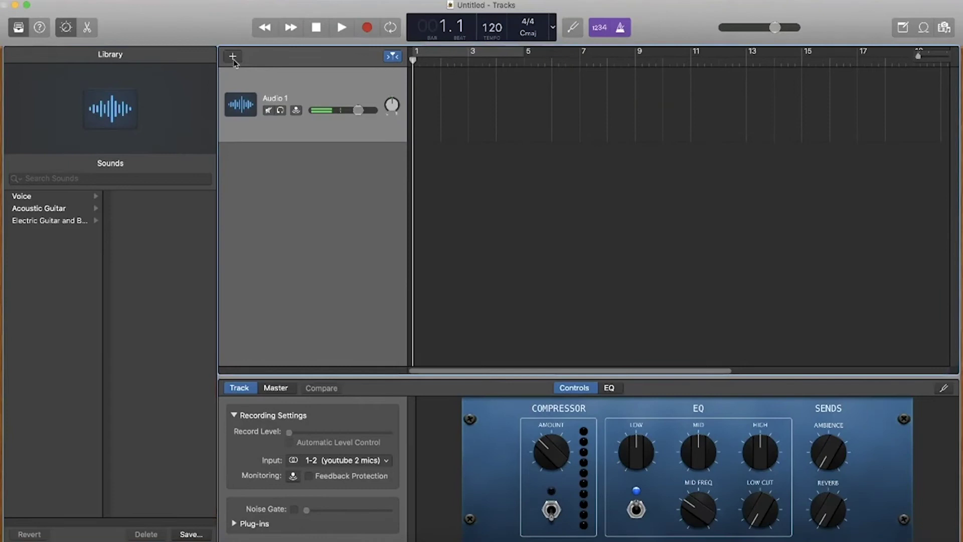
click(699, 290)
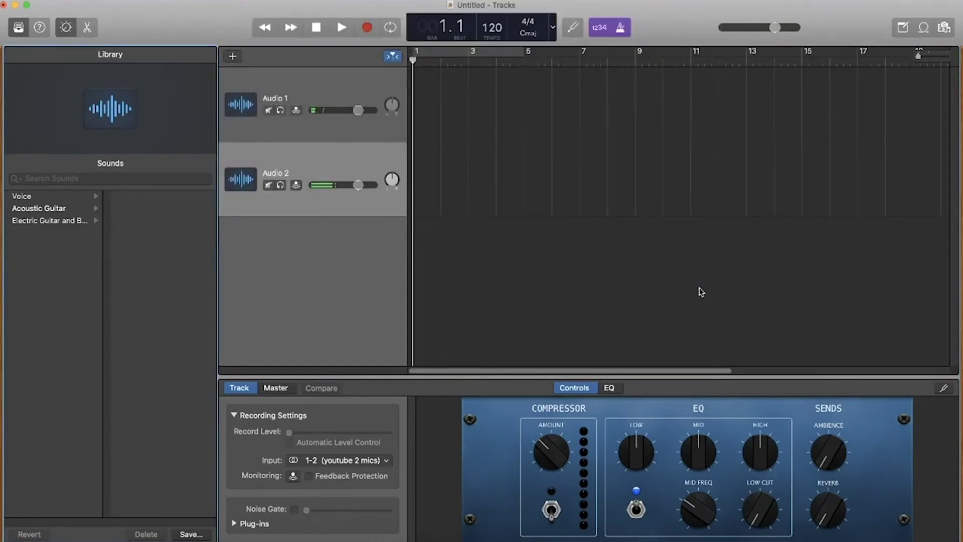
- Keep Audio 1's recording input at 1-2
click(329, 84)
click(372, 460)
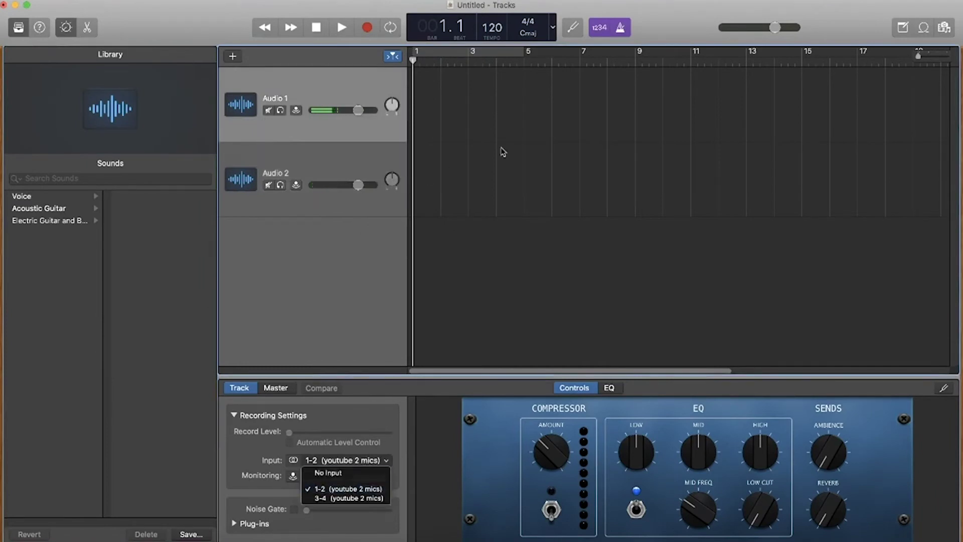
click(501, 151)
click(343, 461)
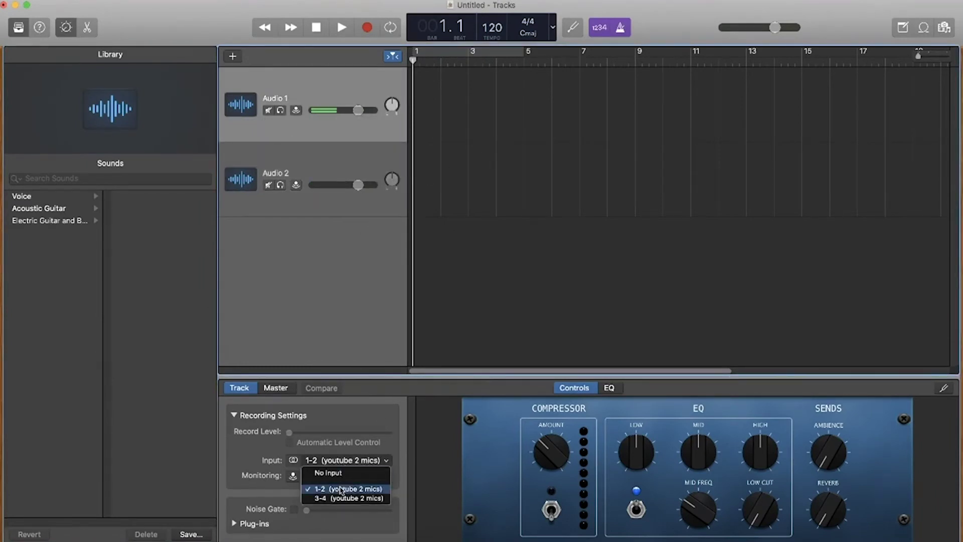
click(340, 490)
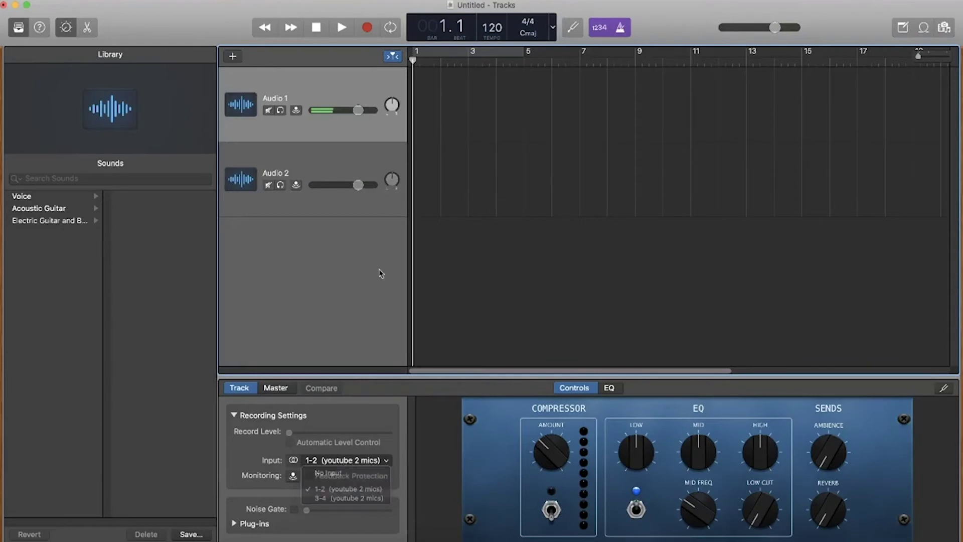
- Set Audio 2's recording input to 3-4, then check both tracks' inputs
click(314, 152)
click(329, 464)
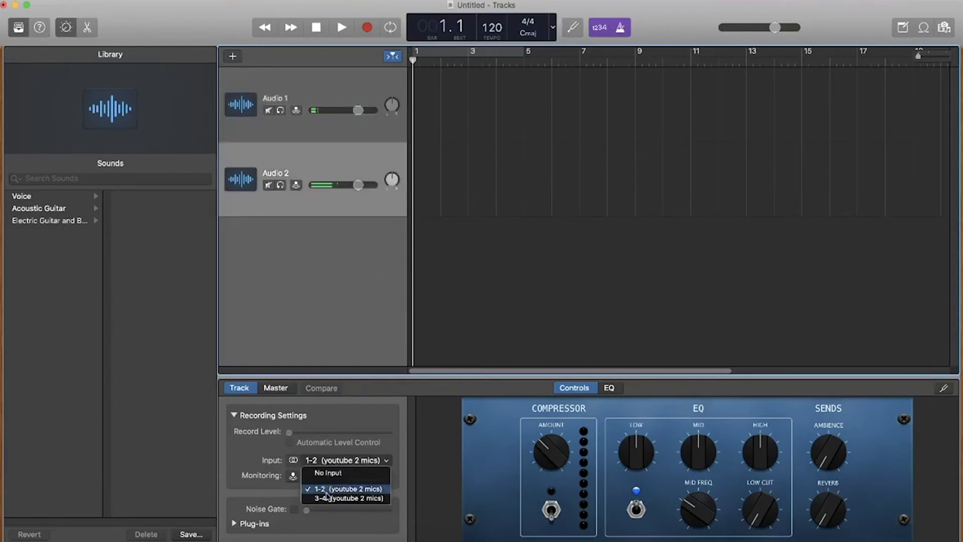
click(328, 498)
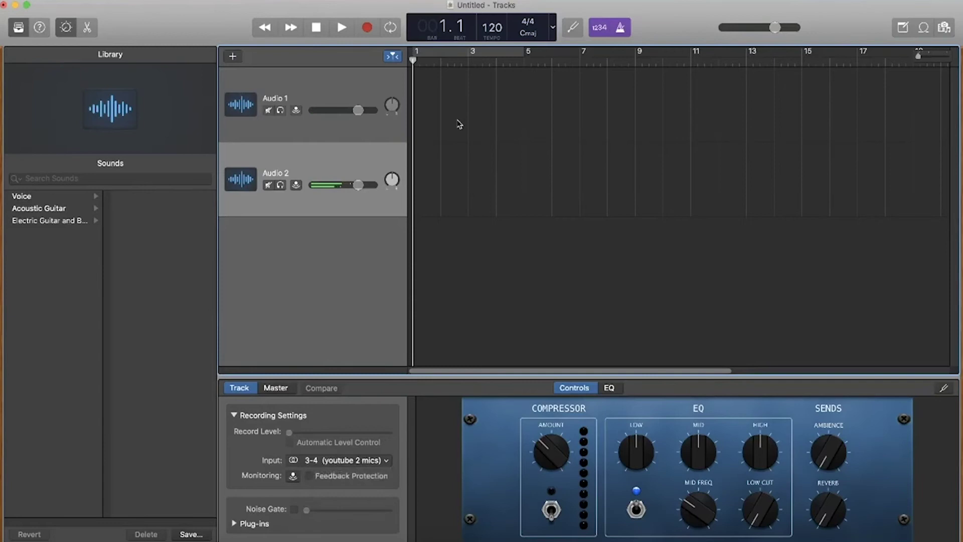
click(394, 125)
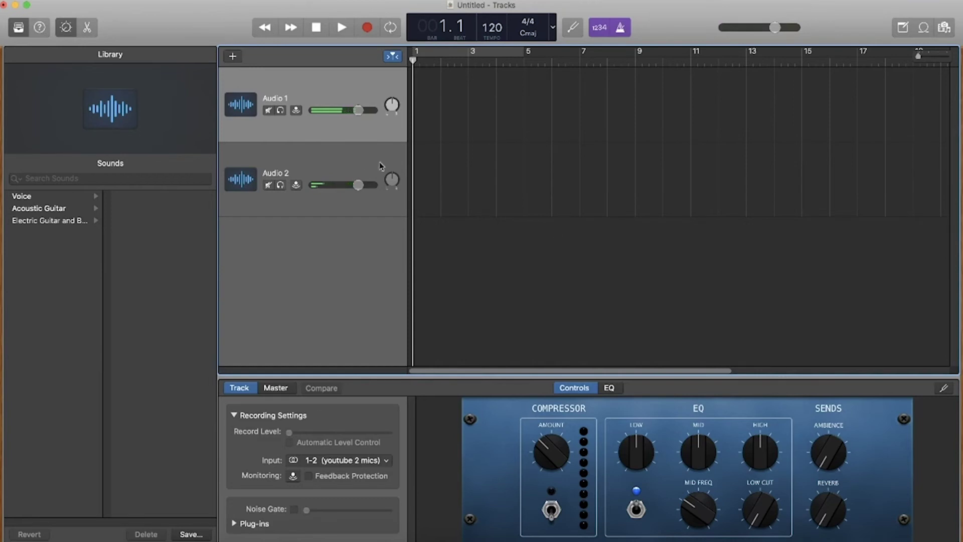
click(359, 160)
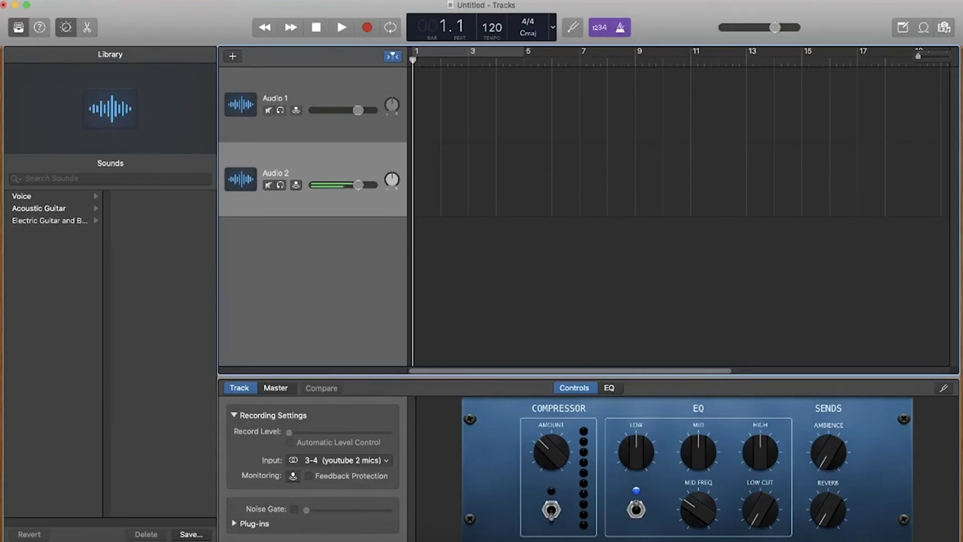
- Turn on Record Enable in Track > Configure Track Header, then arm Audio 1
click(215, 0)
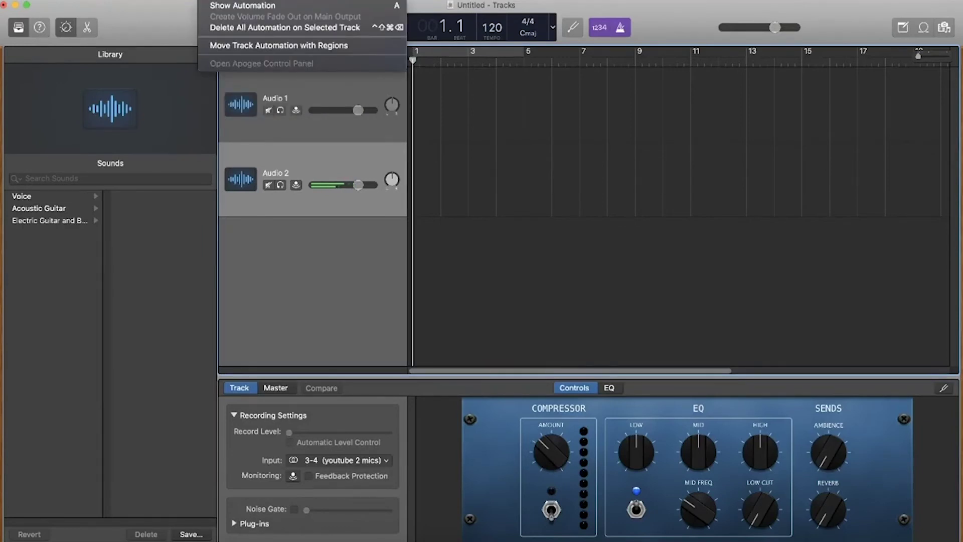
click(141, 3)
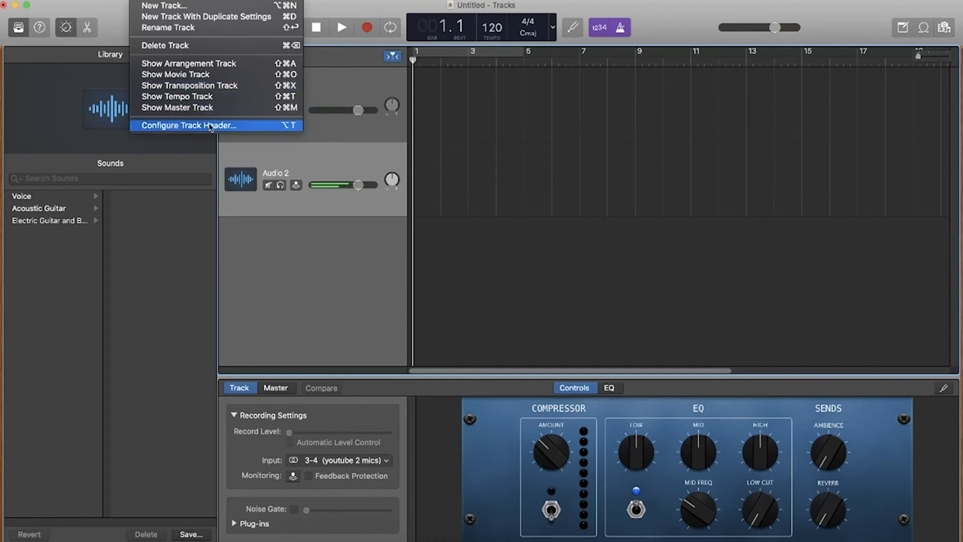
click(210, 125)
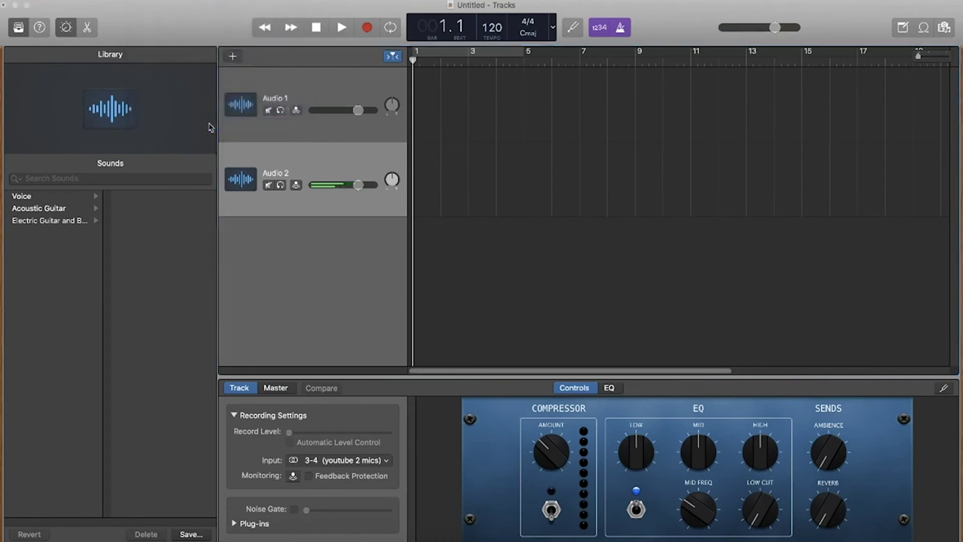
click(437, 175)
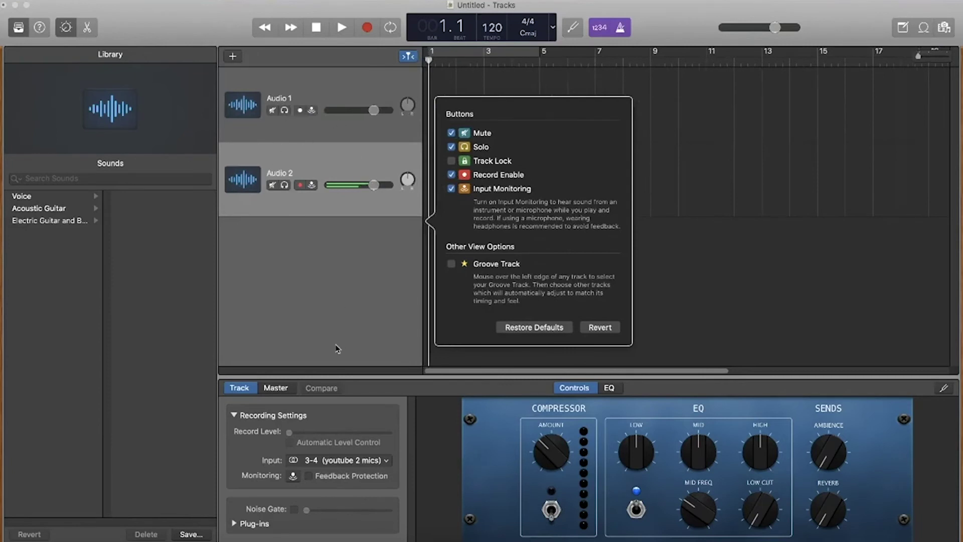
click(389, 316)
click(338, 76)
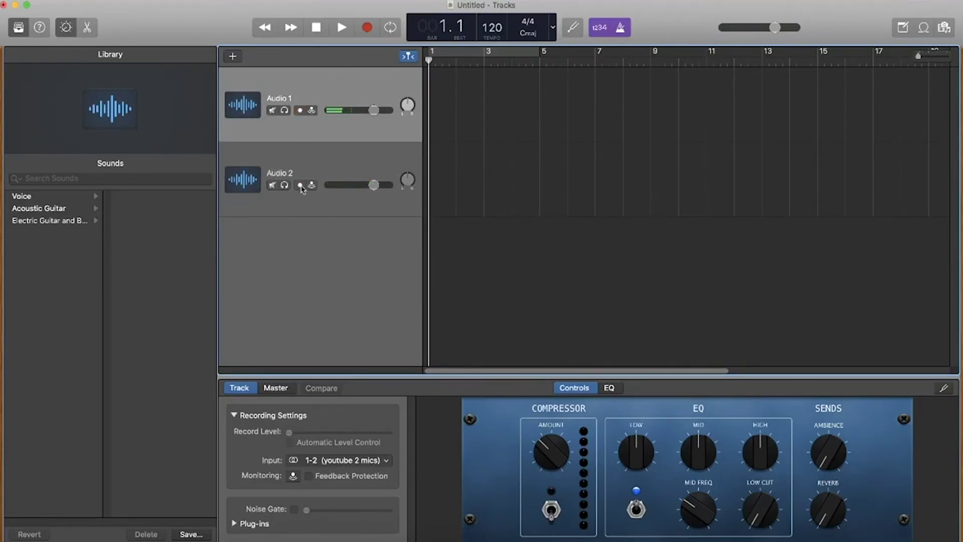
- Arm Audio 2, turn off metronome and count-in, and record both tracks together
click(300, 185)
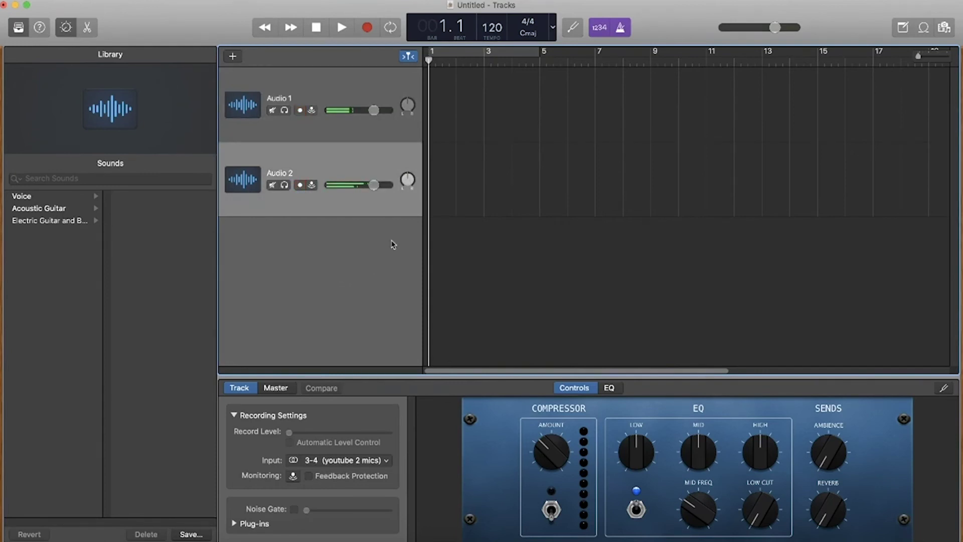
click(620, 27)
click(599, 28)
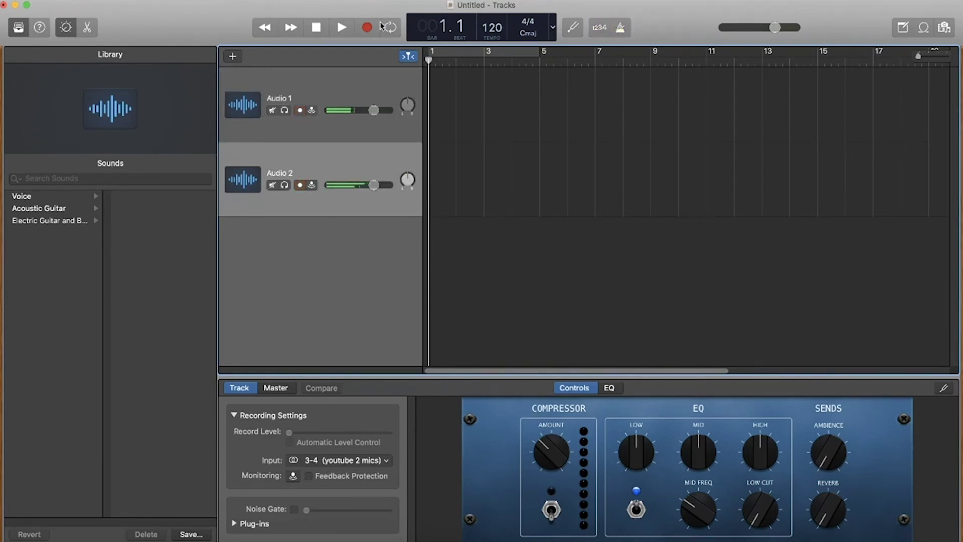
click(366, 28)
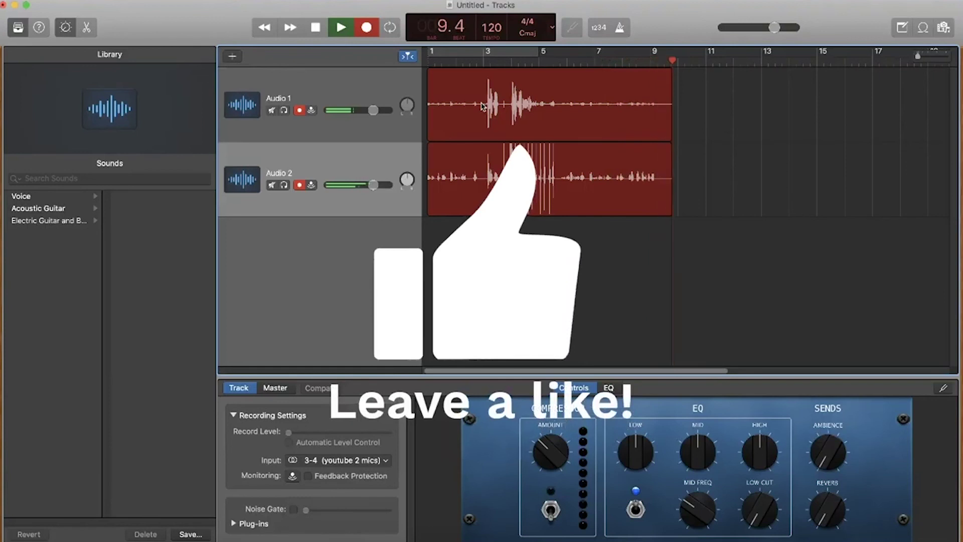
- Stop the recording with Space, then open and dismiss the Share menu
key(space)
click(235, 0)
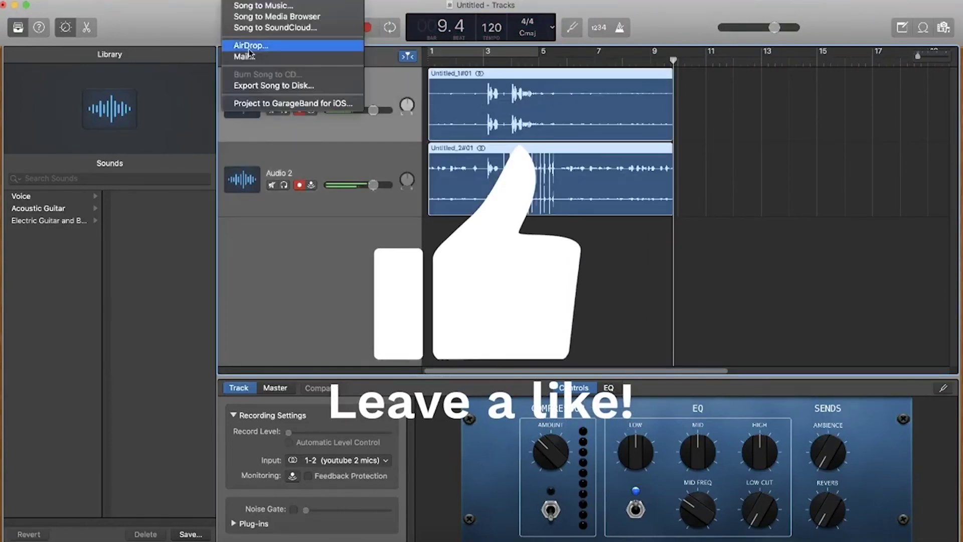
key(Escape)
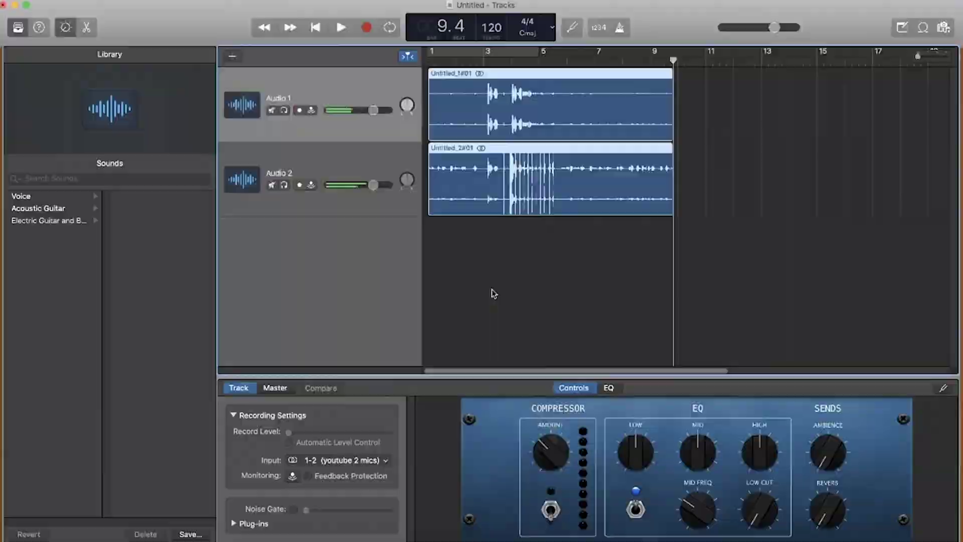